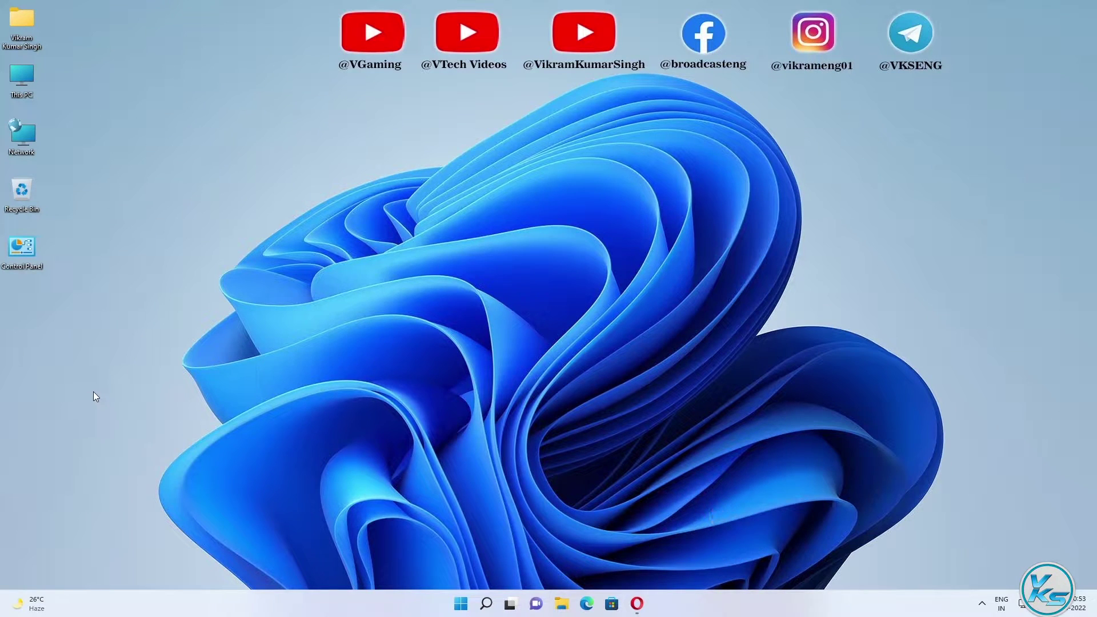
Step: Bring Opera back up and search Google for 'gimp'
{"action": "left_click", "coordinate": [636, 603]}
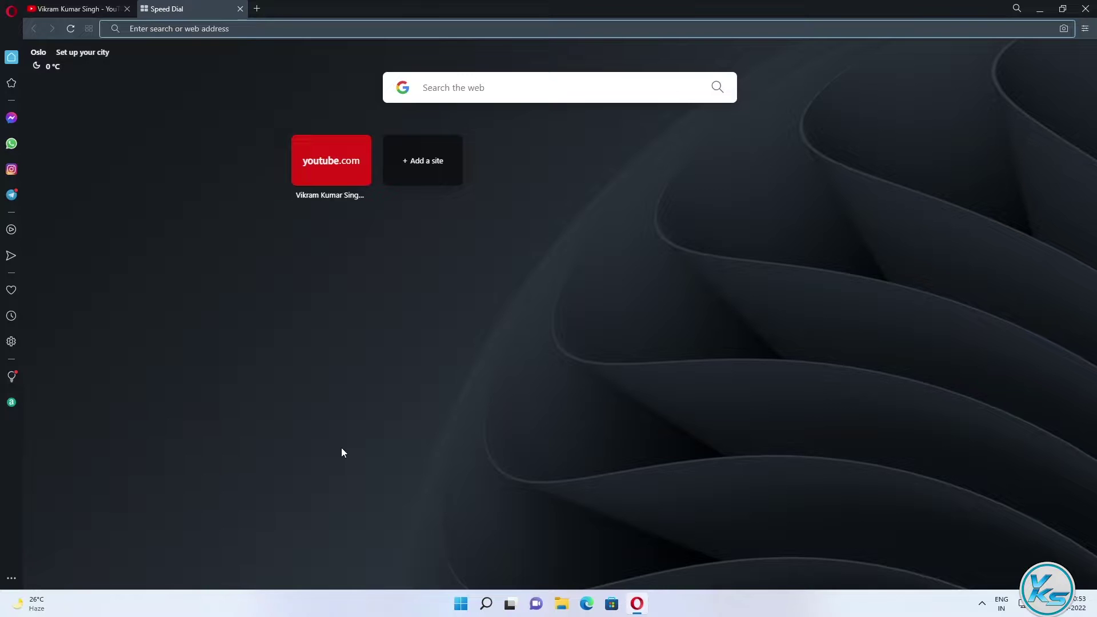
{"action": "type", "text": "www.google"}
{"action": "key", "text": "Return"}
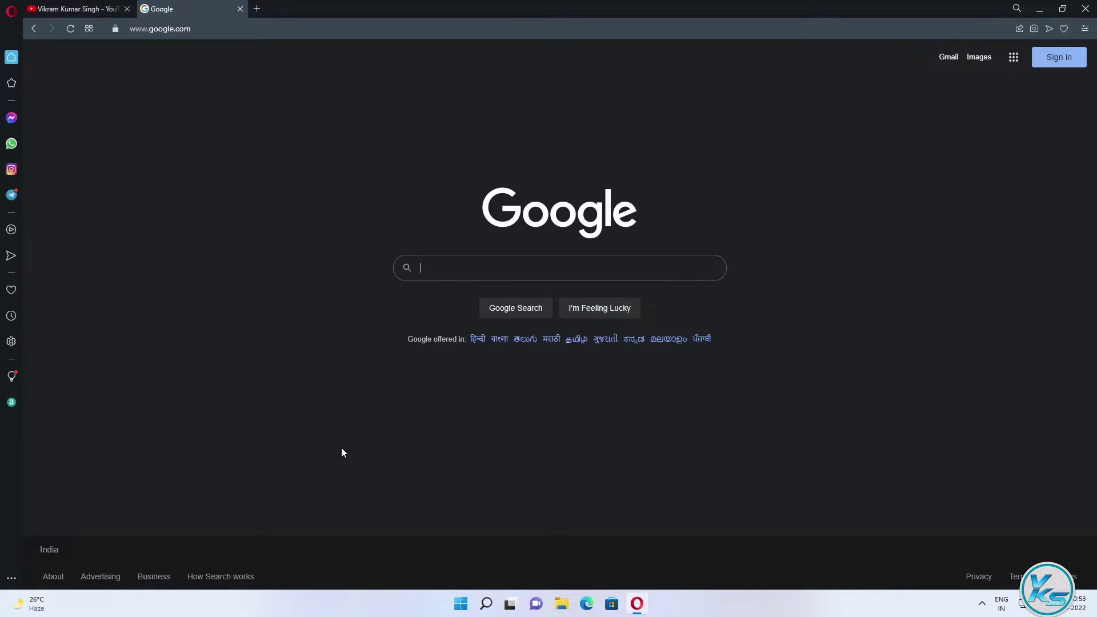
{"action": "type", "text": "gimp"}
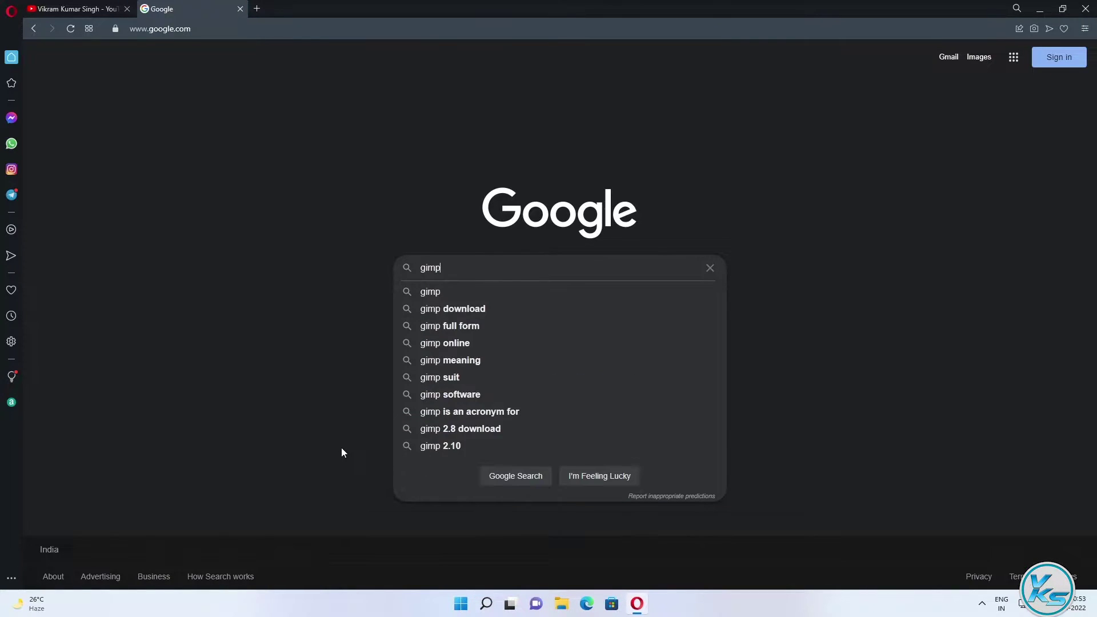
{"action": "key", "text": "Return"}
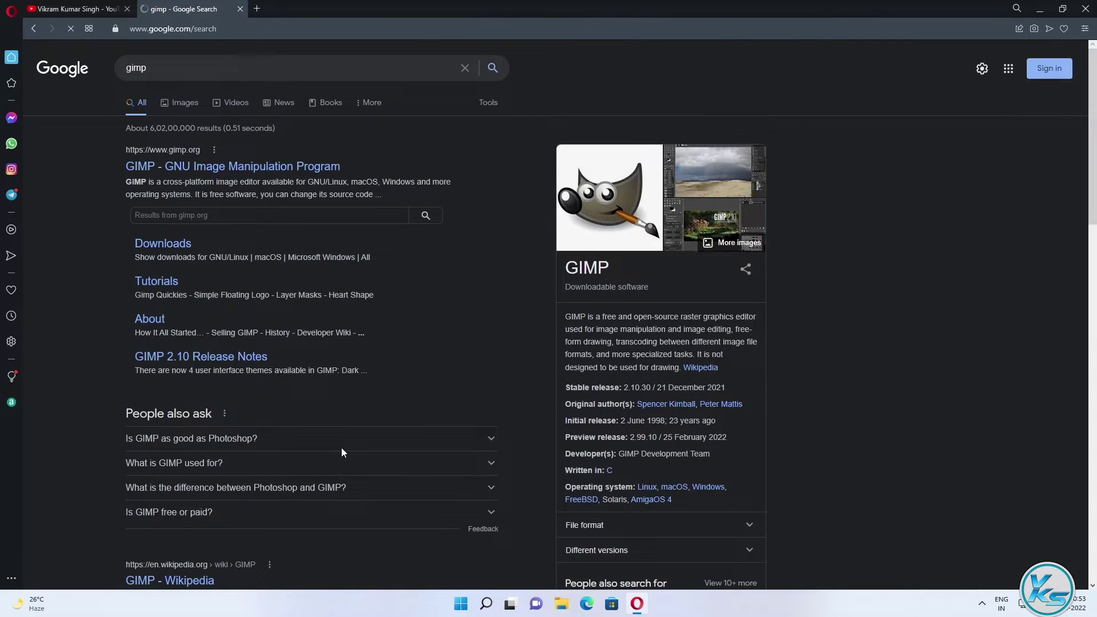
Step: Open the official gimp.org site and its GIMP 2.10.30 Downloads page
{"action": "left_click", "coordinate": [213, 167]}
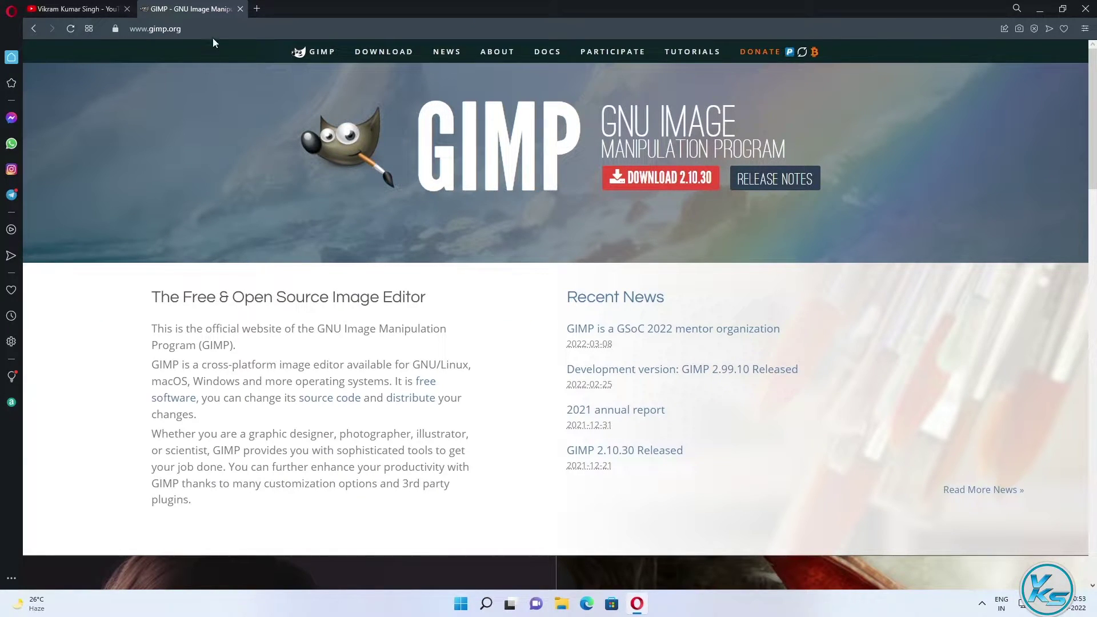
{"action": "left_click", "coordinate": [188, 29]}
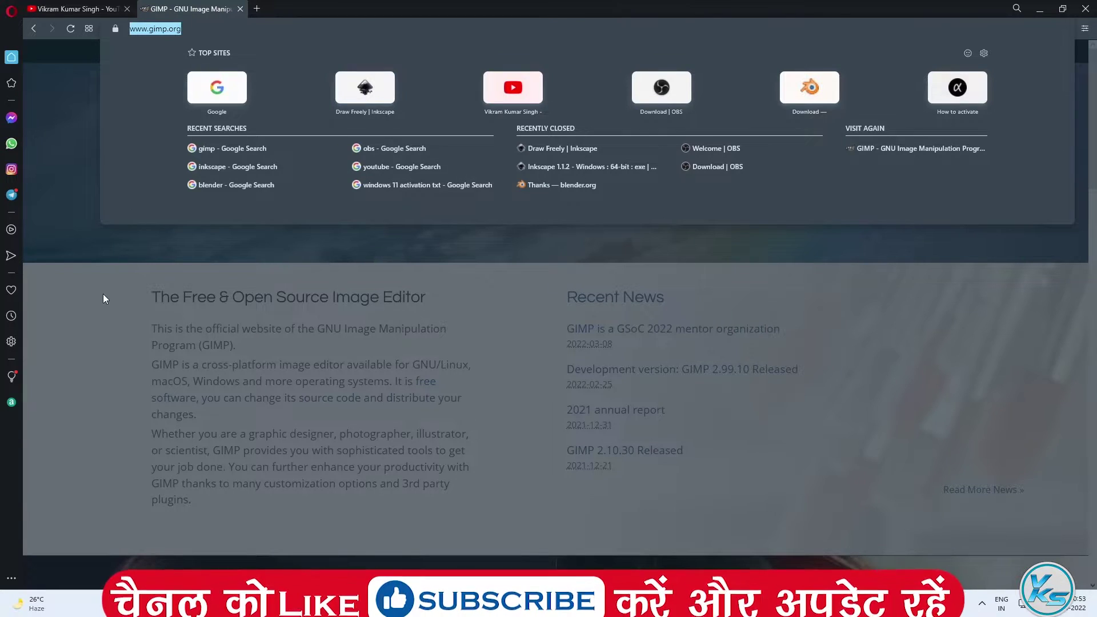
{"action": "key", "text": "Escape"}
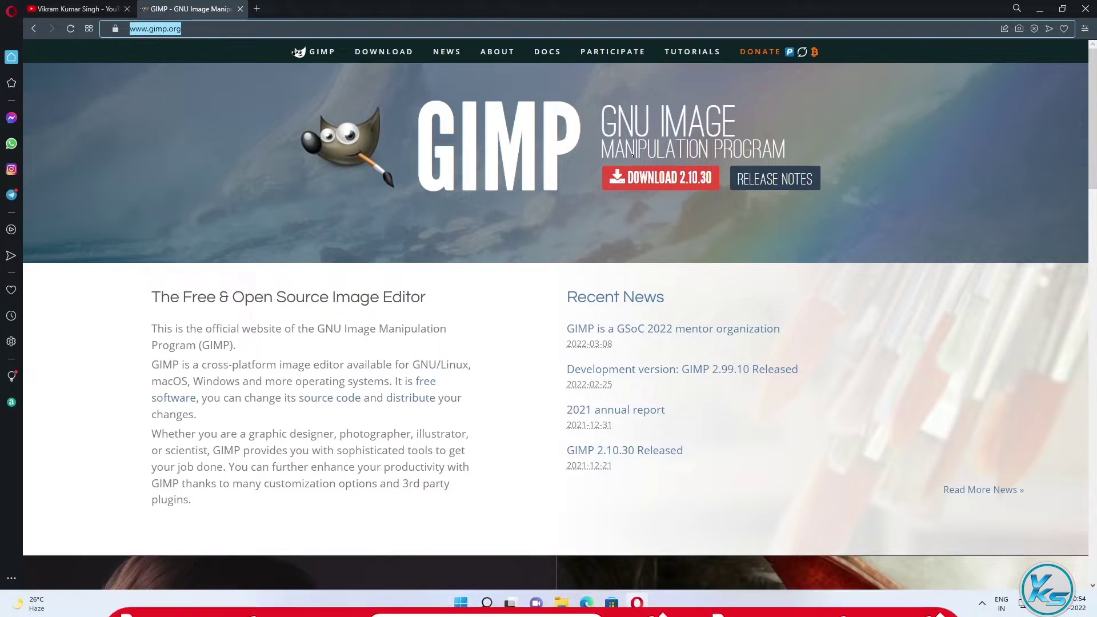
{"action": "left_click", "coordinate": [646, 178]}
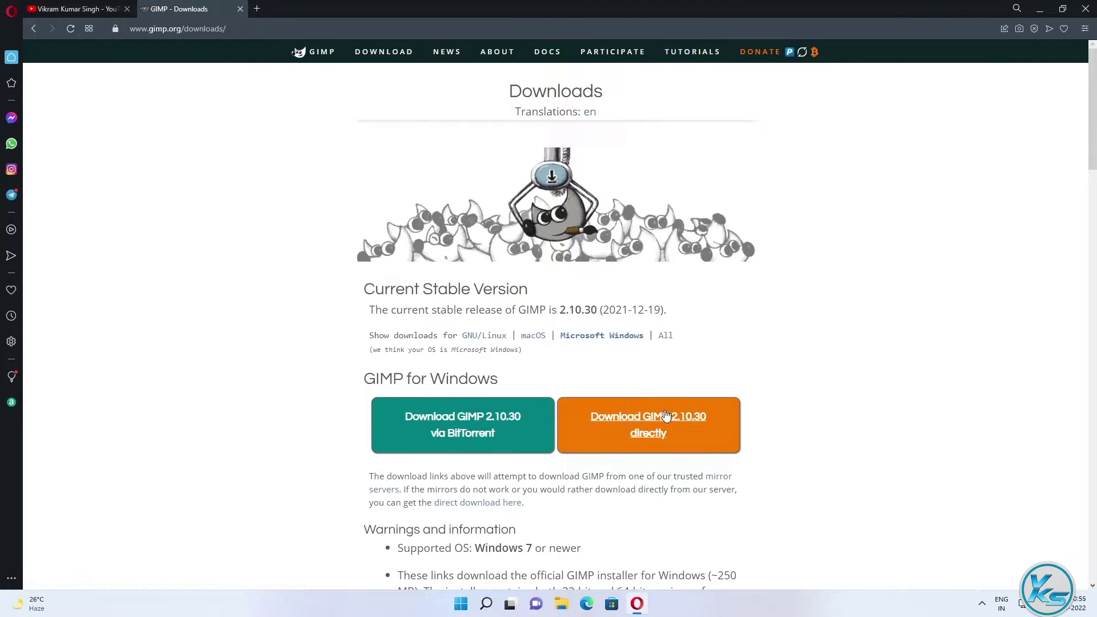
Step: Download gimp-2.10.30-setup.exe directly and save it to the Desktop
{"action": "left_click", "coordinate": [642, 425]}
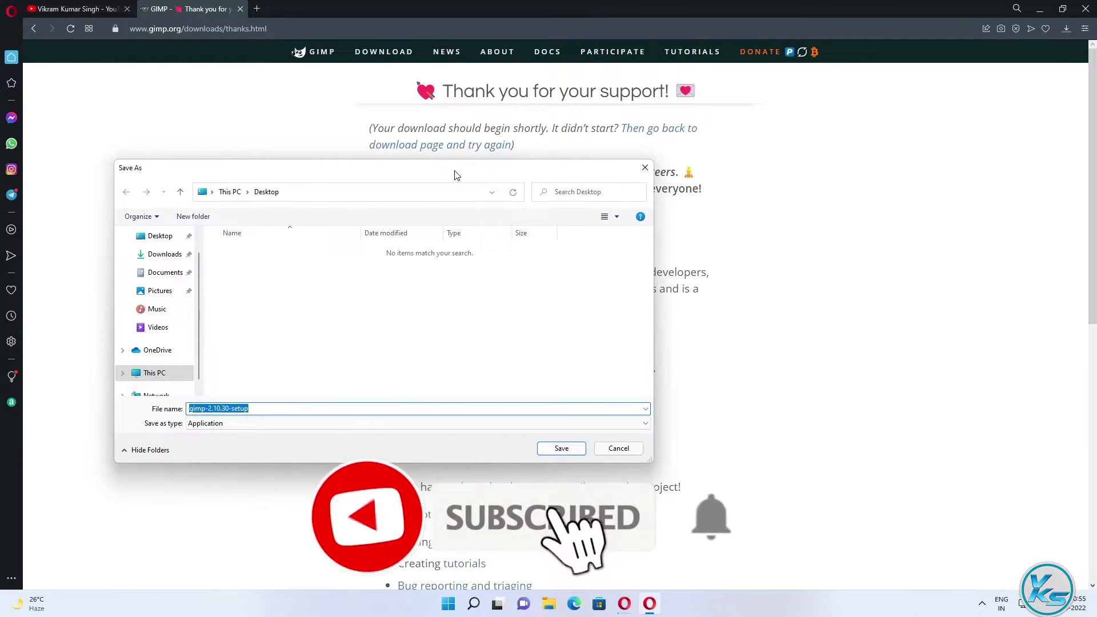
{"action": "left_click_drag", "start_coordinate": [455, 173], "coordinate": [499, 103]}
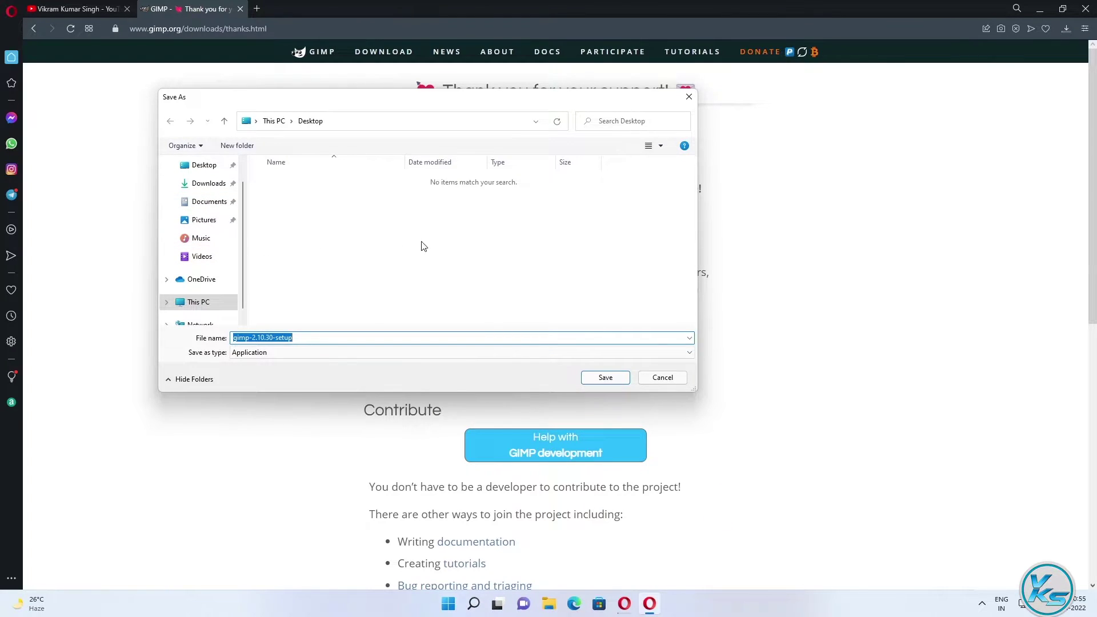
{"action": "left_click", "coordinate": [606, 377]}
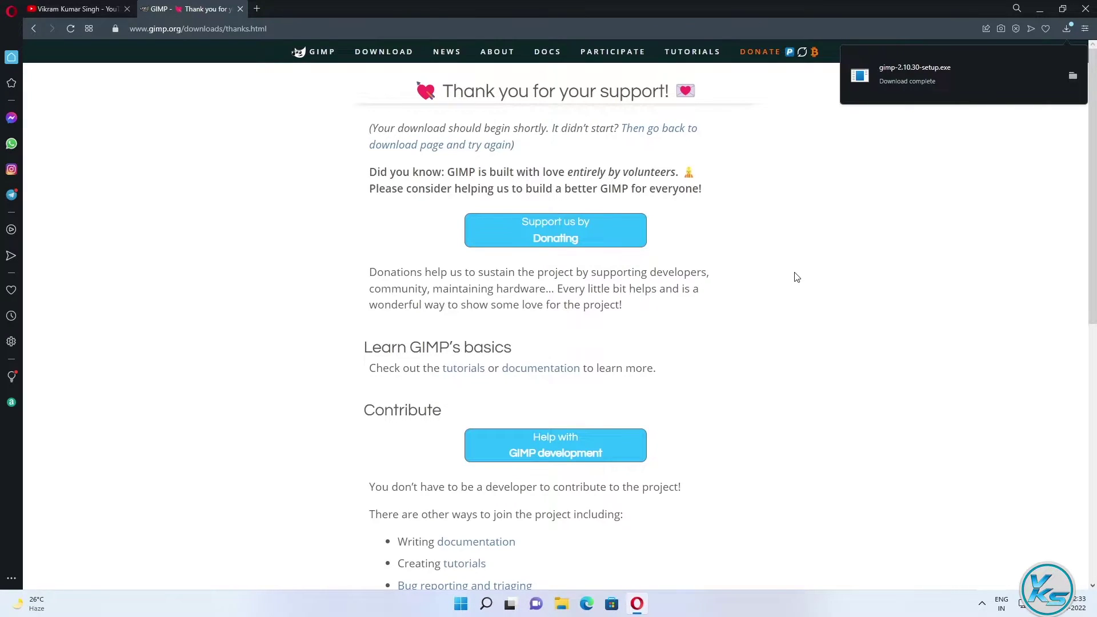
Step: Tick Unblock in the Properties of gimp-2.10.30-setup.exe on the Desktop and apply it
{"action": "left_click", "coordinate": [1040, 9]}
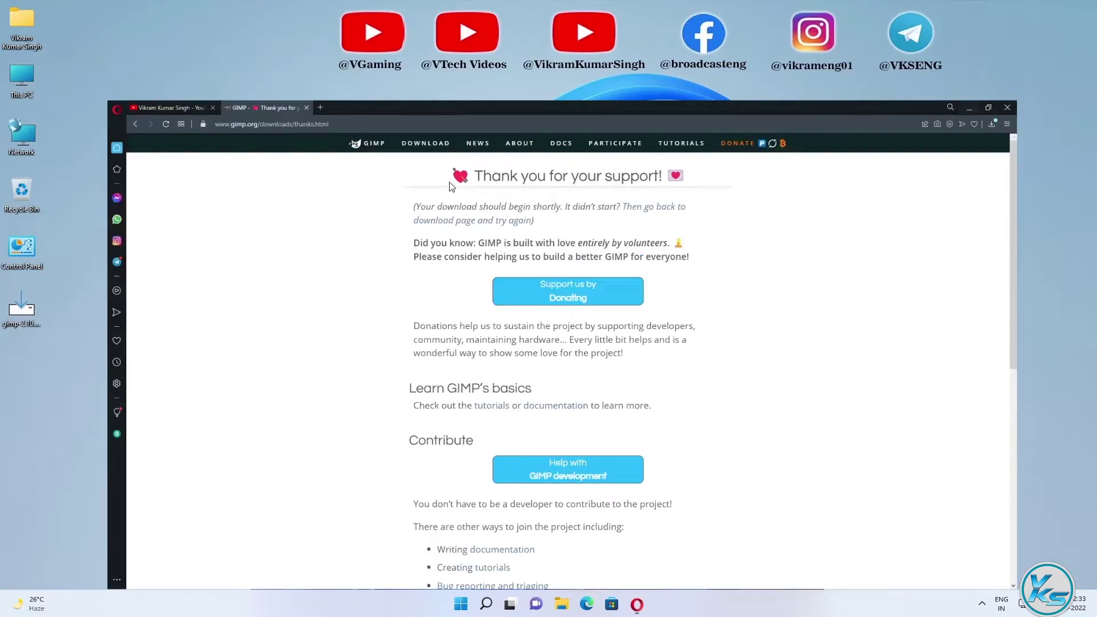
{"action": "left_click_drag", "start_coordinate": [204, 118], "coordinate": [199, 145]}
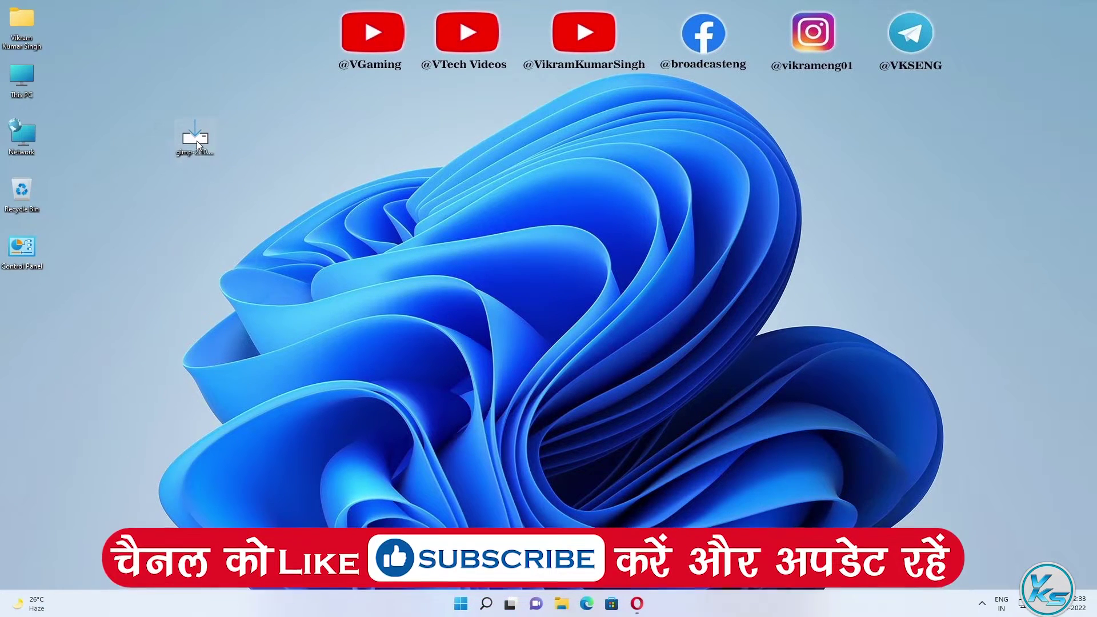
{"action": "right_click", "coordinate": [197, 141]}
{"action": "left_click", "coordinate": [248, 272]}
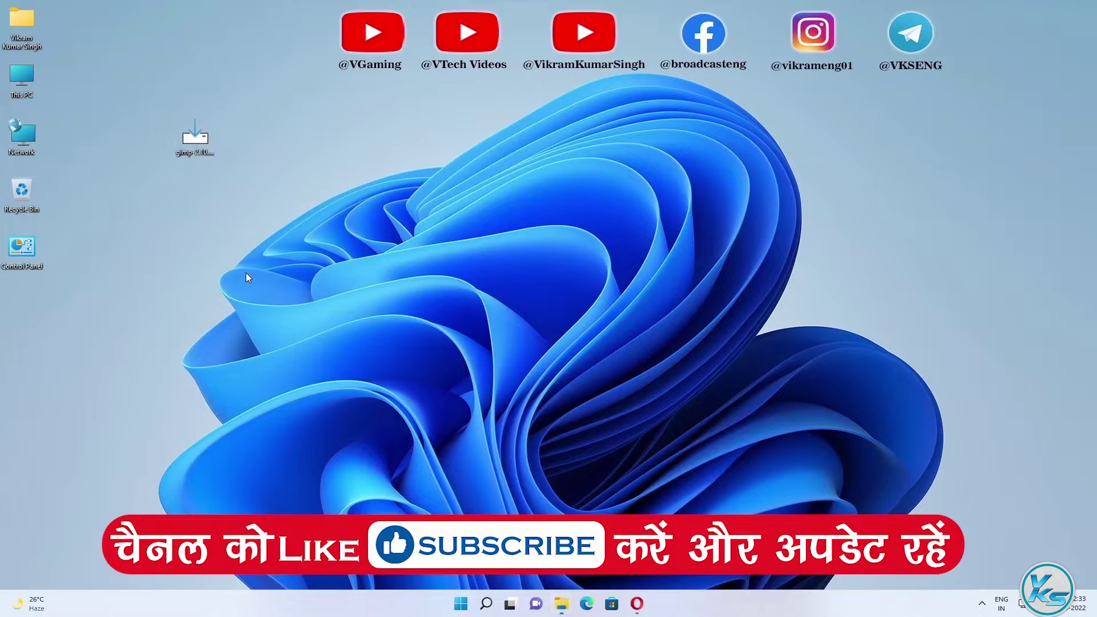
{"action": "mouse_move", "coordinate": [301, 154]}
{"action": "left_mouse_down"}
{"action": "mouse_move", "coordinate": [337, 128]}
{"action": "mouse_move", "coordinate": [337, 107]}
{"action": "left_mouse_up"}
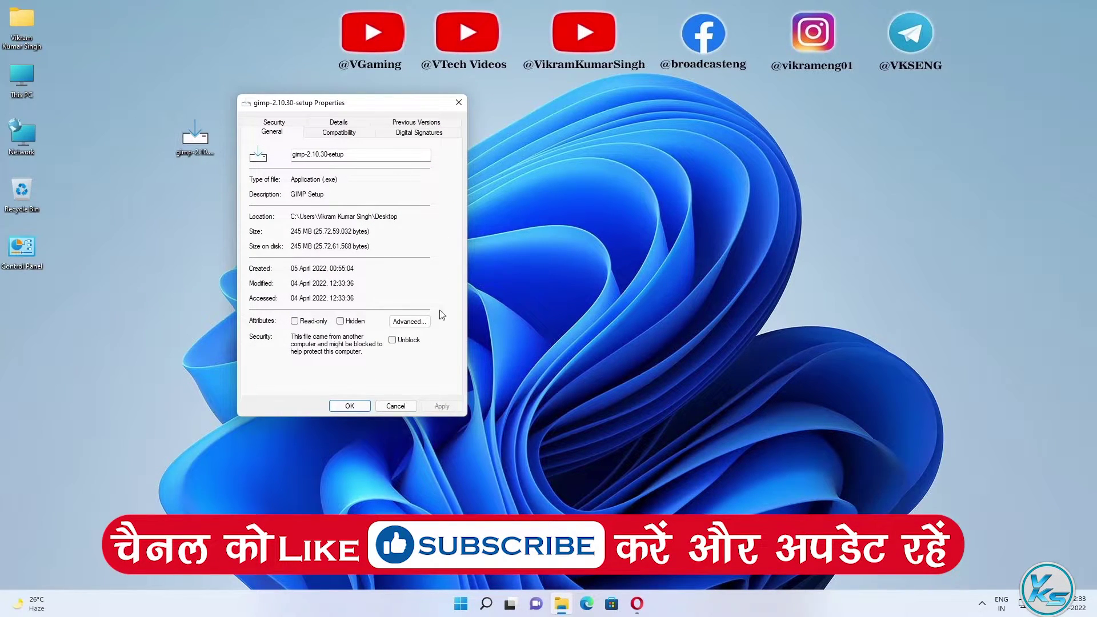
{"action": "left_click", "coordinate": [393, 340]}
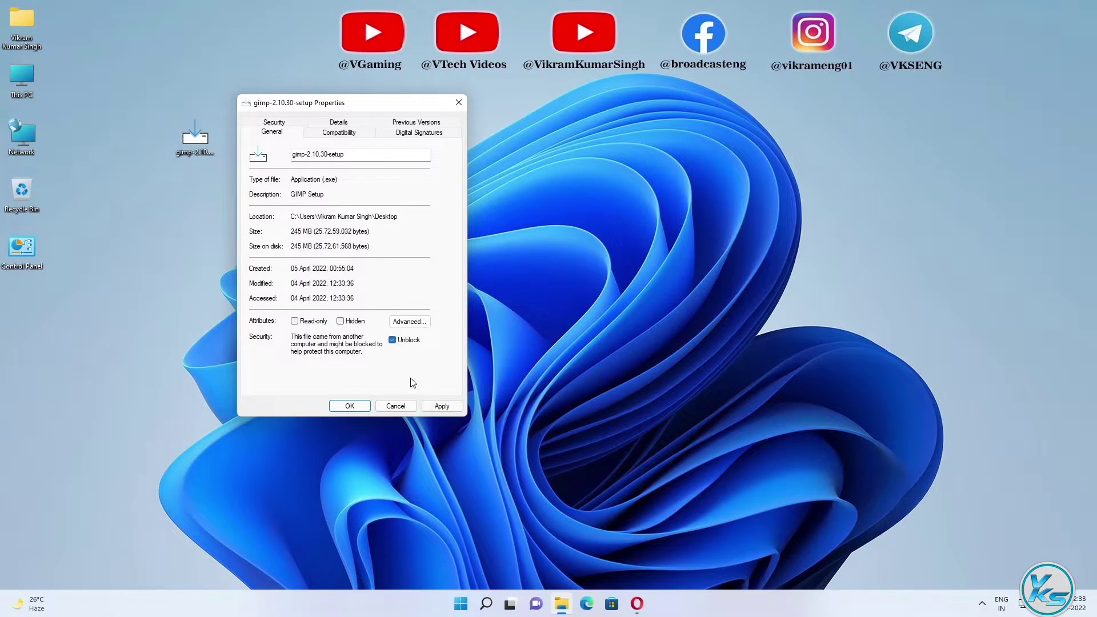
{"action": "left_click", "coordinate": [440, 407]}
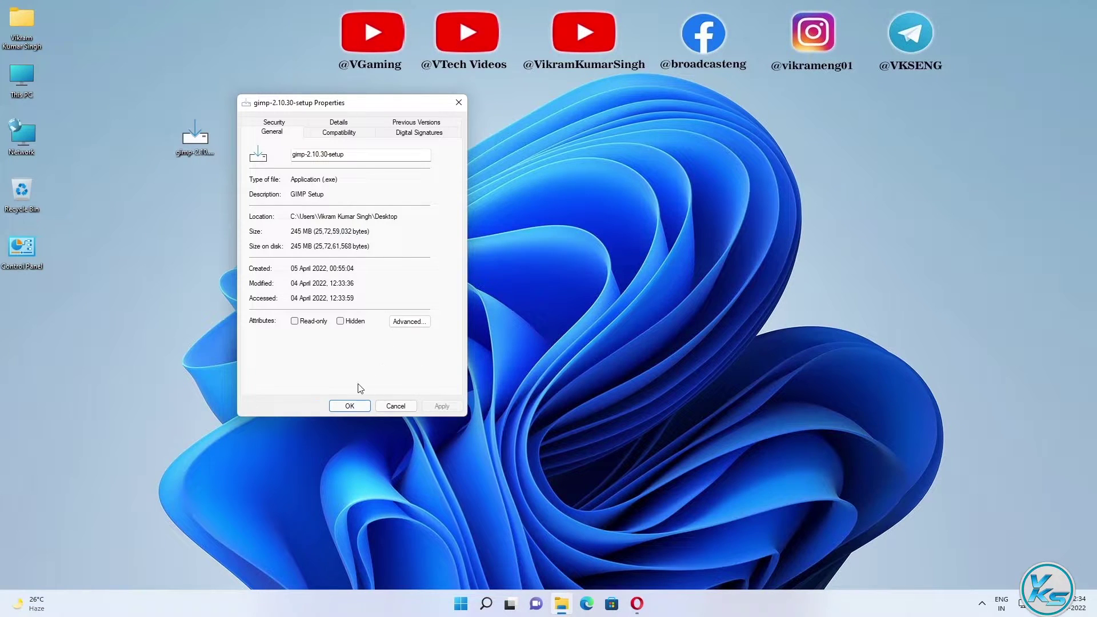
{"action": "left_click", "coordinate": [341, 406]}
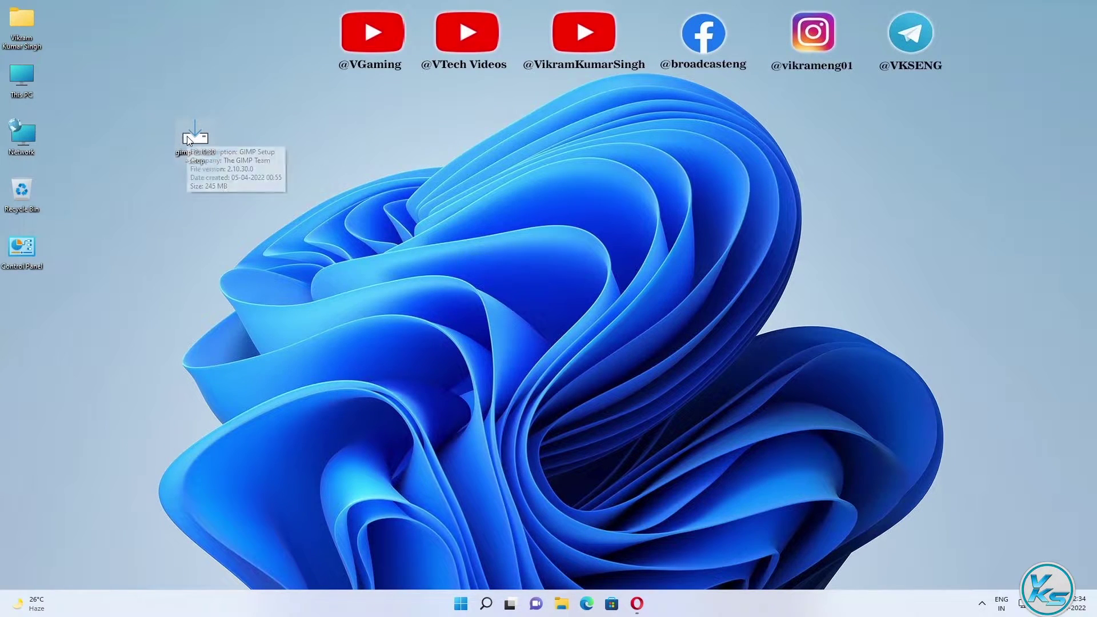
{"action": "mouse_move", "coordinate": [194, 139]}
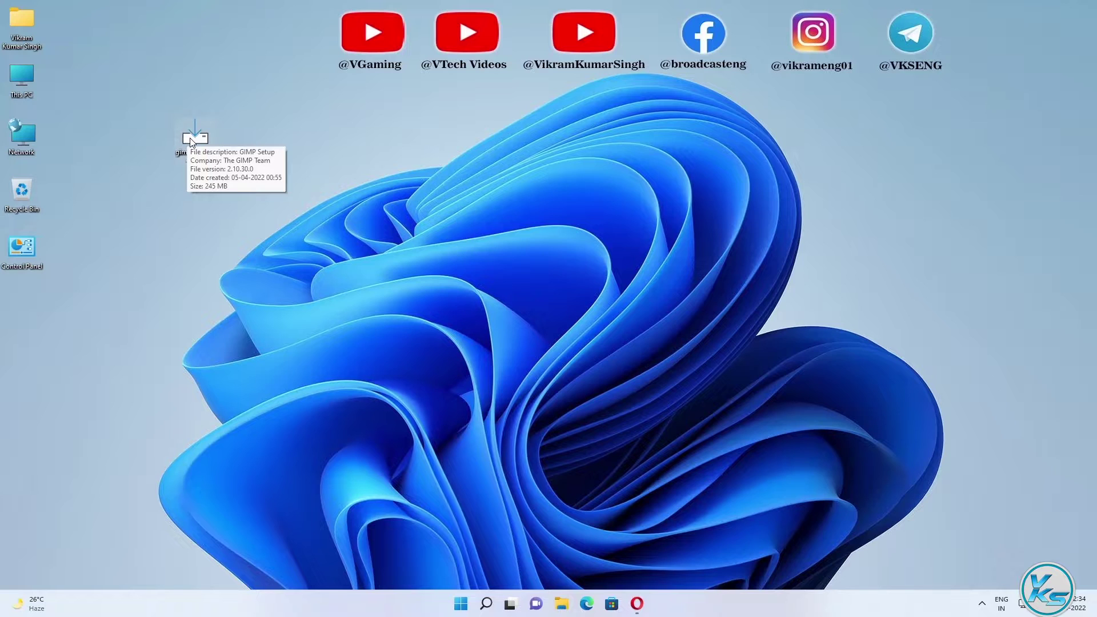
Step: Run the GIMP setup as administrator, installing for all users with English as the language
{"action": "right_click", "coordinate": [192, 139]}
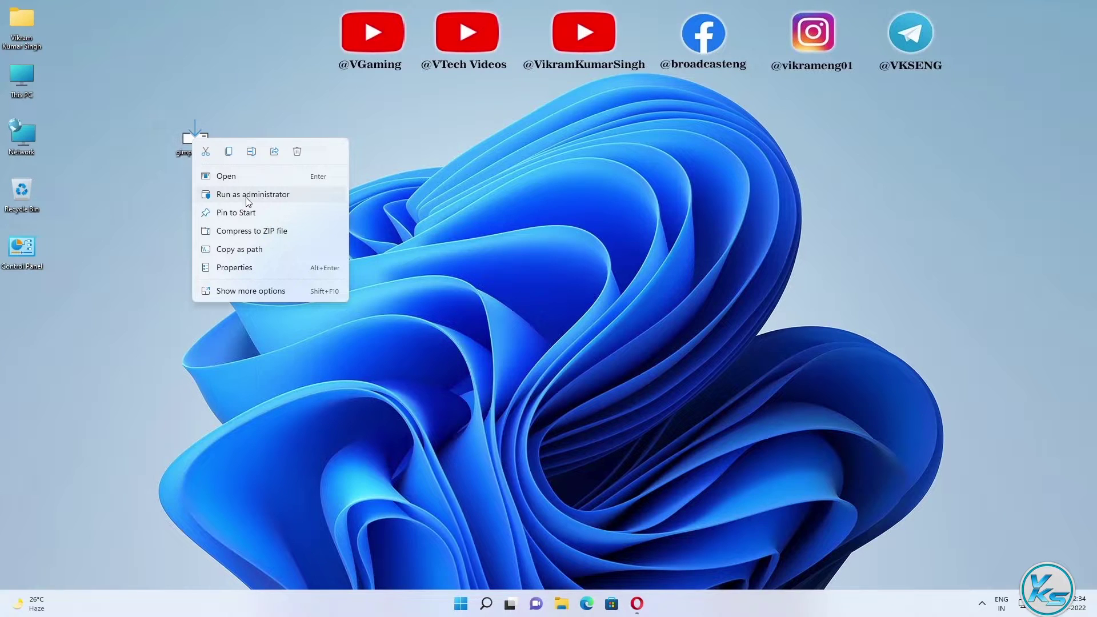
{"action": "left_click", "coordinate": [250, 196]}
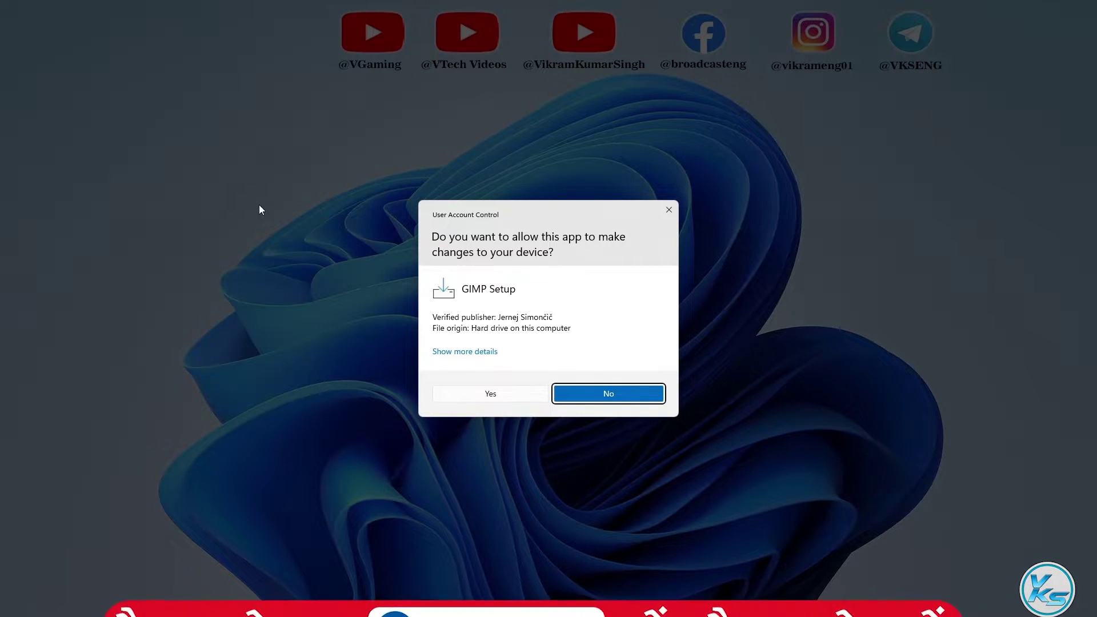
{"action": "left_click", "coordinate": [456, 396]}
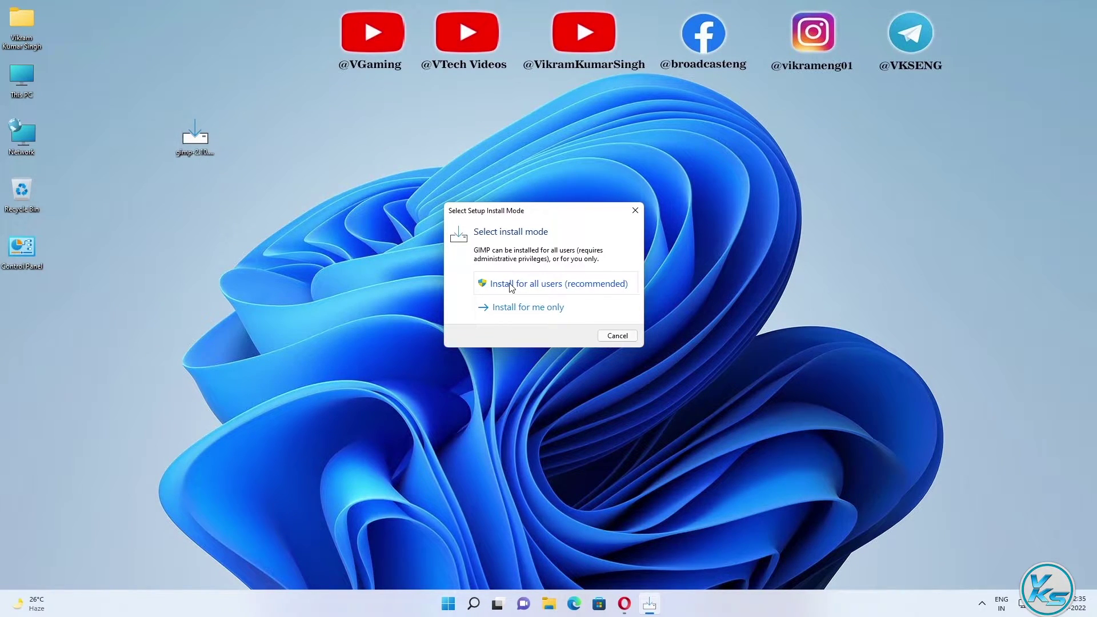
{"action": "left_click", "coordinate": [511, 284]}
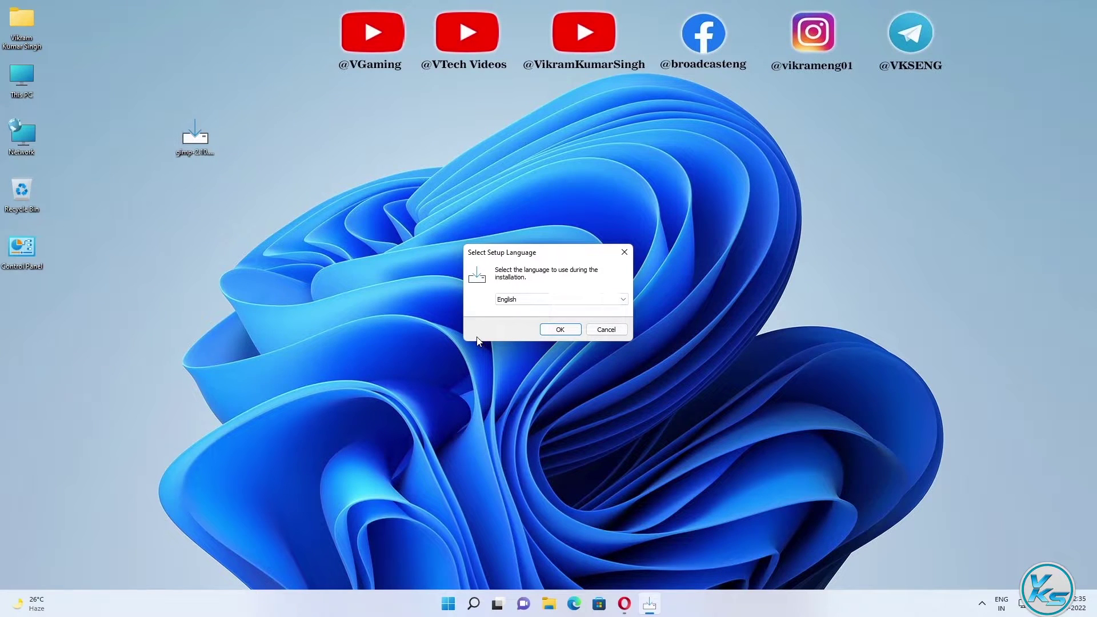
{"action": "left_click", "coordinate": [622, 301]}
{"action": "left_click", "coordinate": [619, 303]}
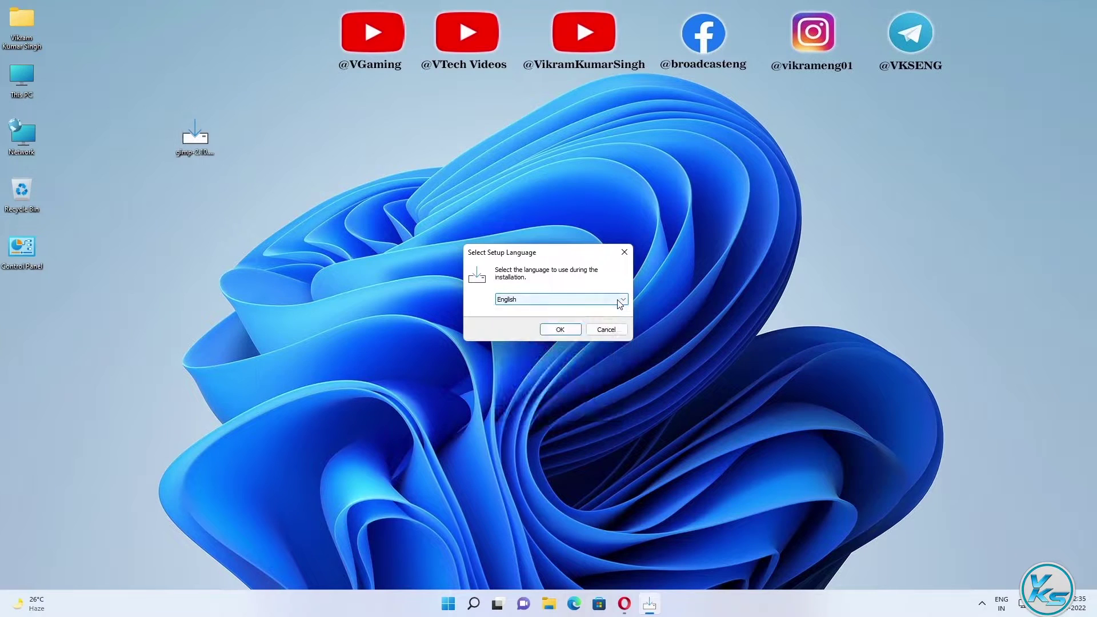
{"action": "left_click", "coordinate": [559, 330]}
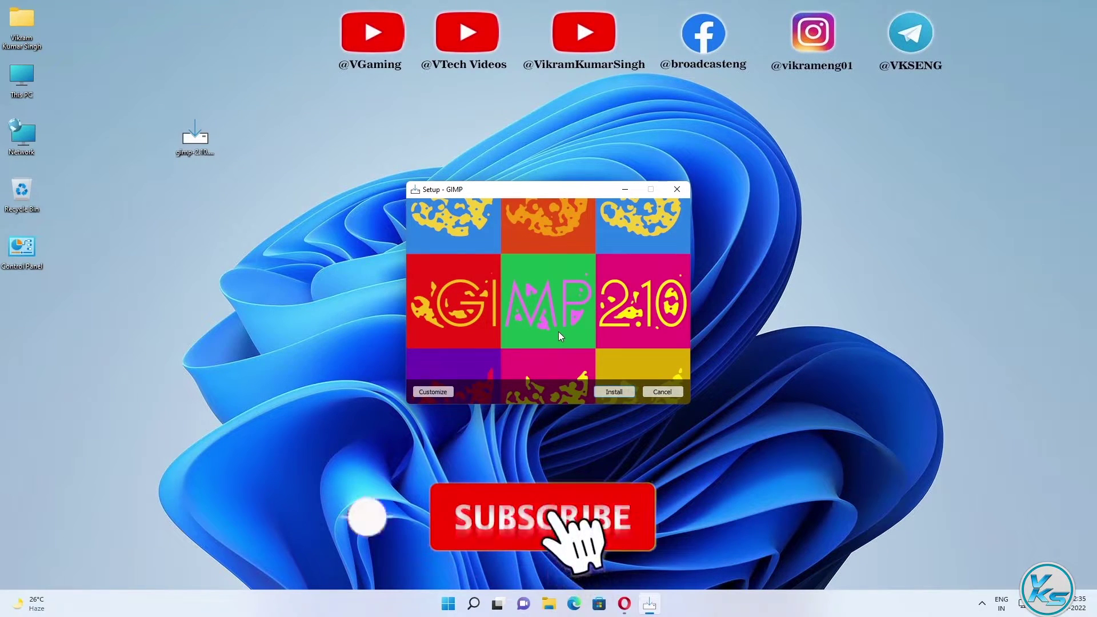
Step: Install GIMP with the default settings and wait for setup to complete
{"action": "left_click", "coordinate": [611, 391]}
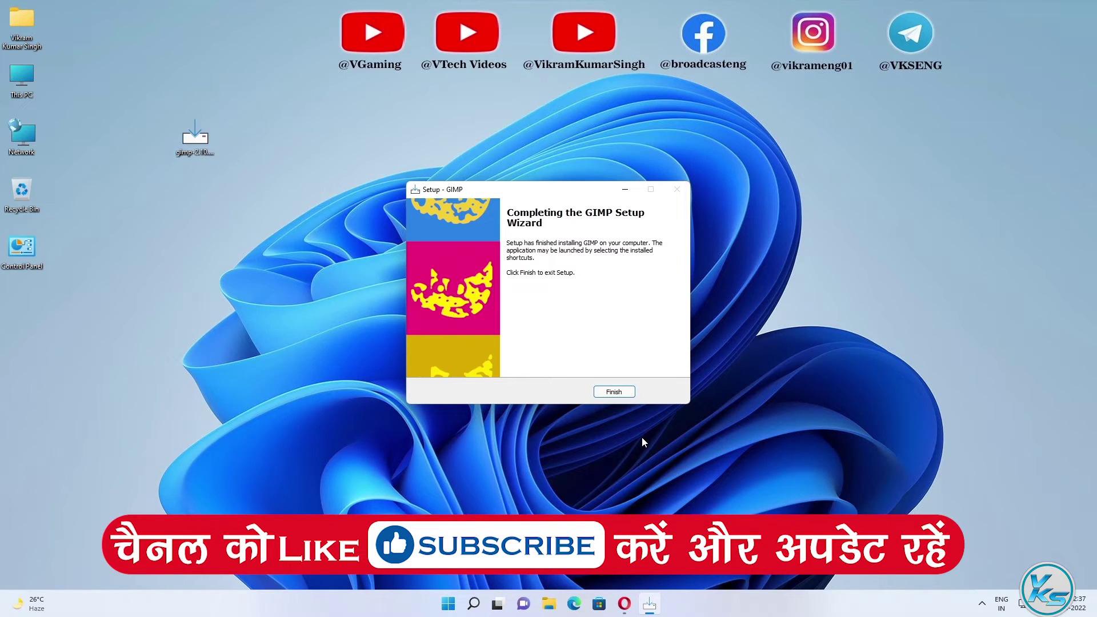
Step: Finish the setup wizard and permanently delete the GIMP setup file from the Desktop
{"action": "left_click", "coordinate": [613, 392]}
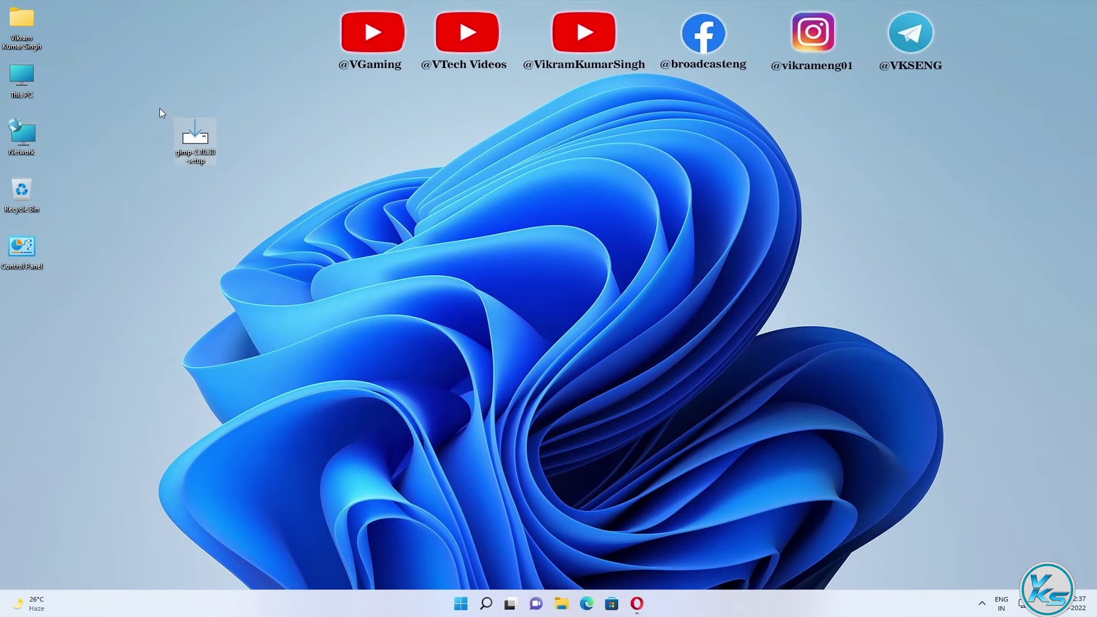
{"action": "left_click_drag", "start_coordinate": [160, 108], "coordinate": [243, 202]}
{"action": "key", "text": "shift+Delete"}
{"action": "key", "text": "Return"}
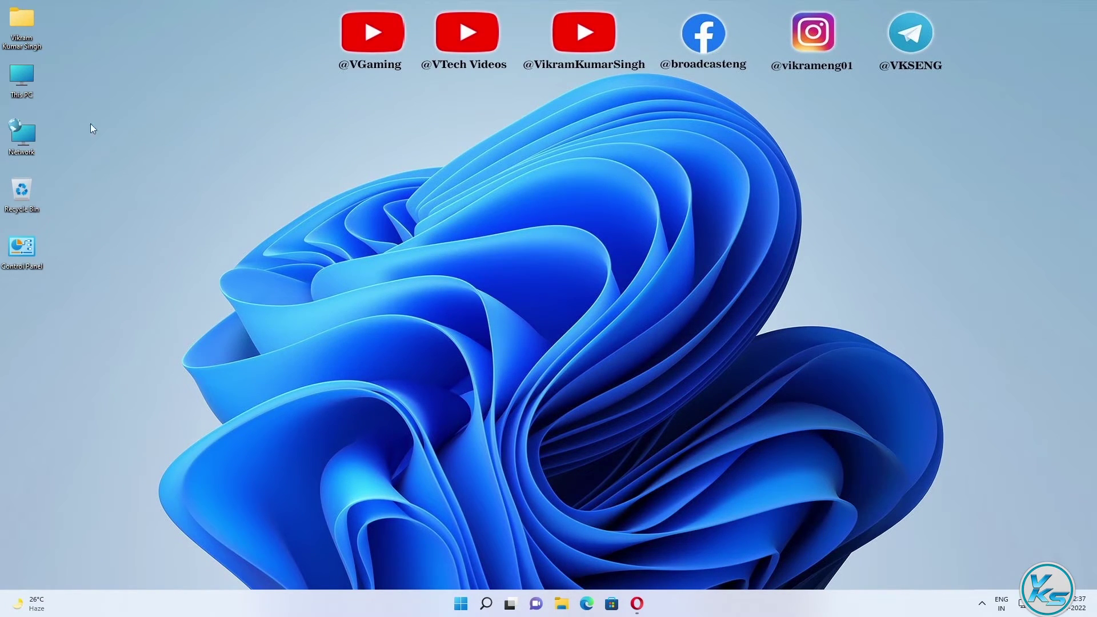
Step: Launch GIMP 2.10.30 through Windows search for 'gimp'
{"action": "left_click", "coordinate": [487, 601]}
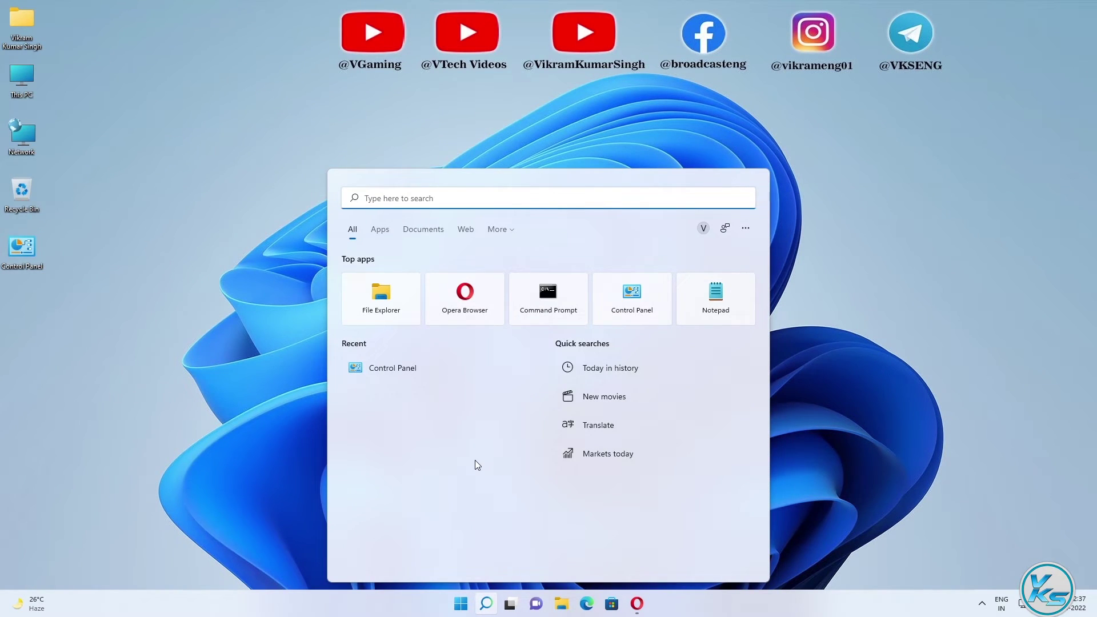
{"action": "type", "text": "gimp 2.10.30"}
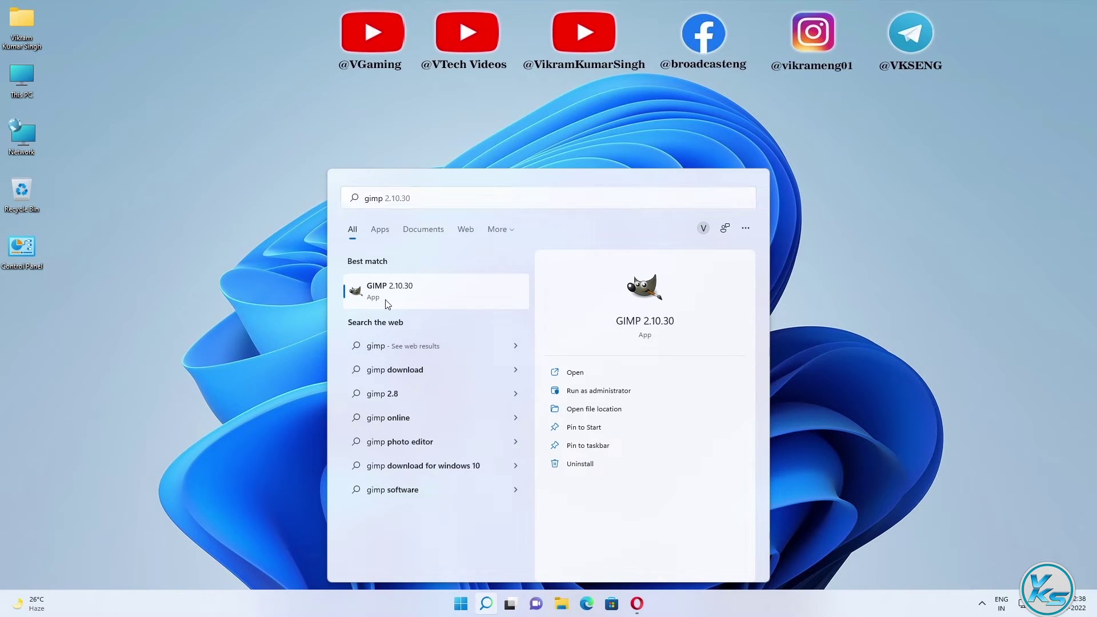
{"action": "left_click", "coordinate": [386, 301]}
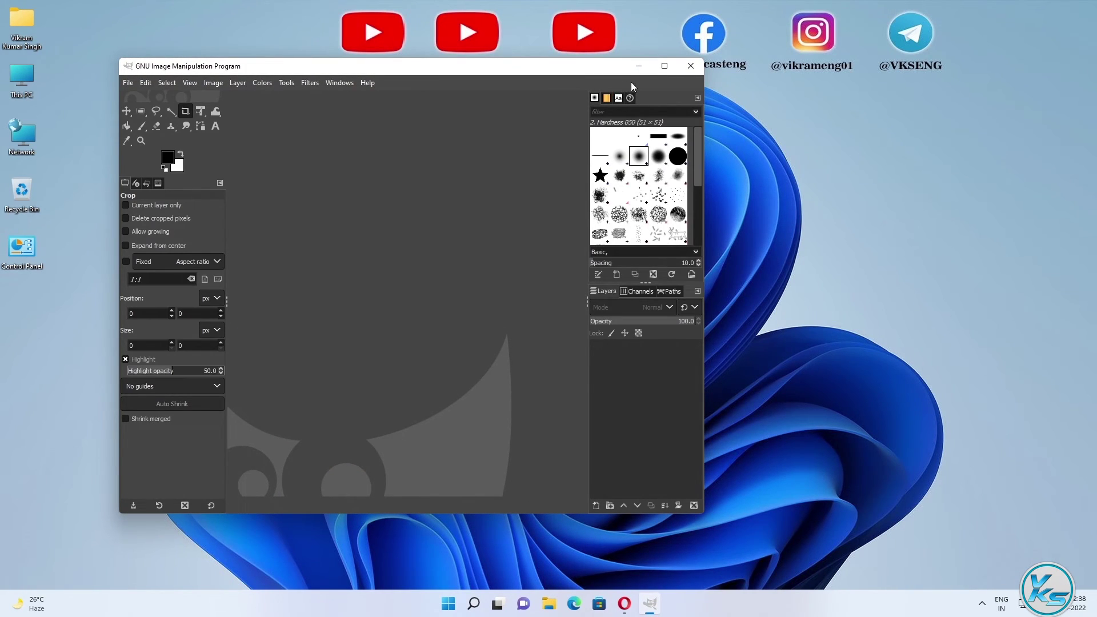
Step: Maximize GIMP and show Help > About GIMP, confirming version 2.10.30
{"action": "left_click", "coordinate": [662, 67]}
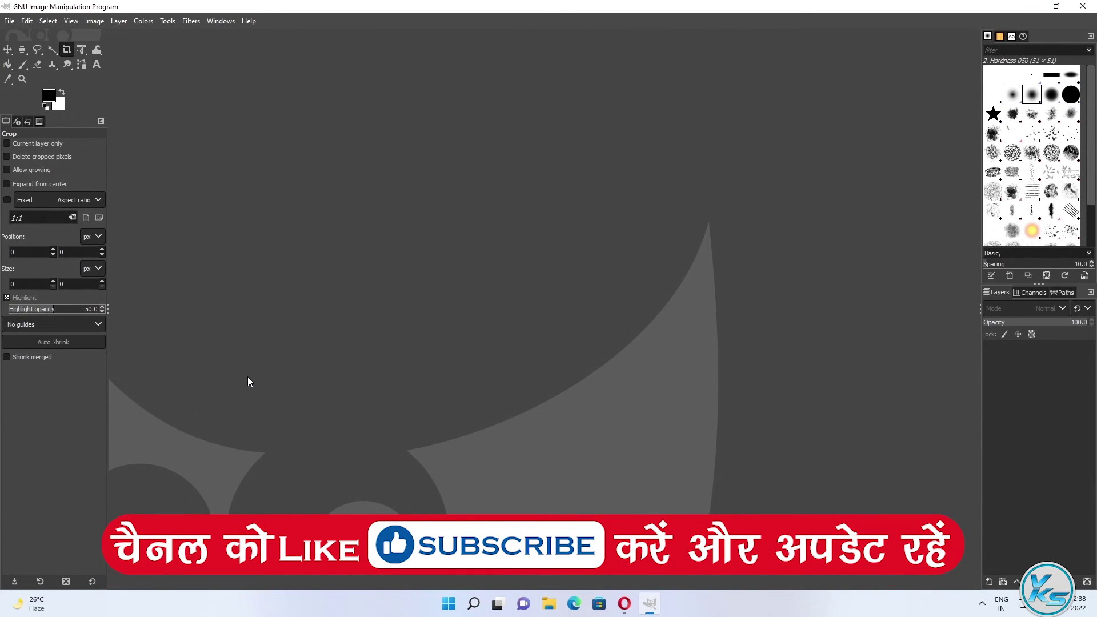
{"action": "left_click", "coordinate": [249, 22]}
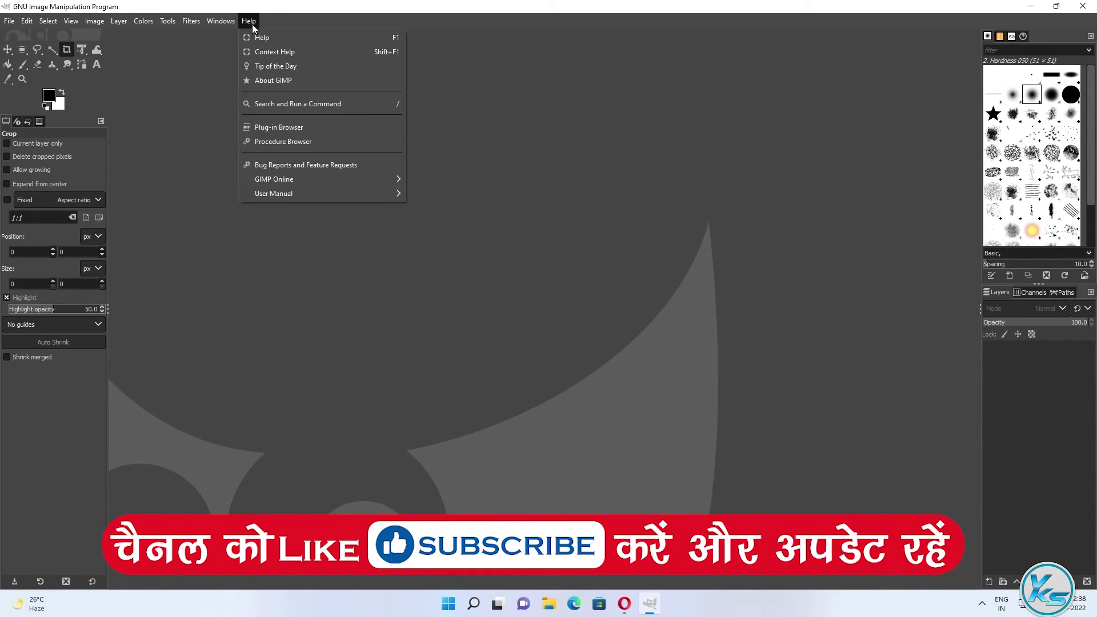
{"action": "left_click", "coordinate": [276, 80]}
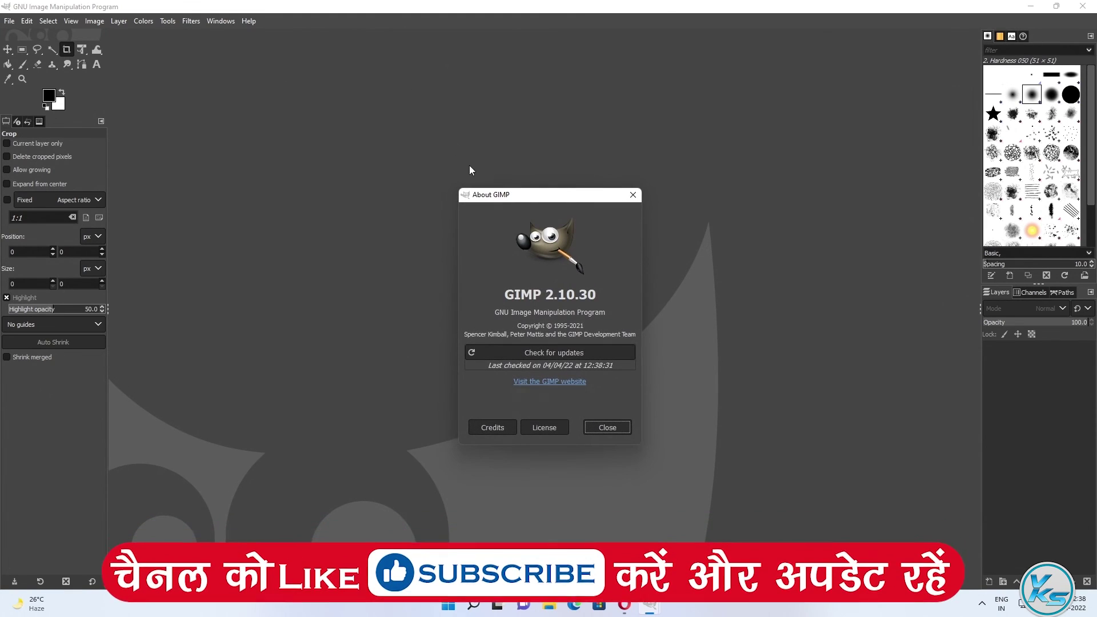
{"action": "left_click_drag", "start_coordinate": [481, 126], "coordinate": [478, 110]}
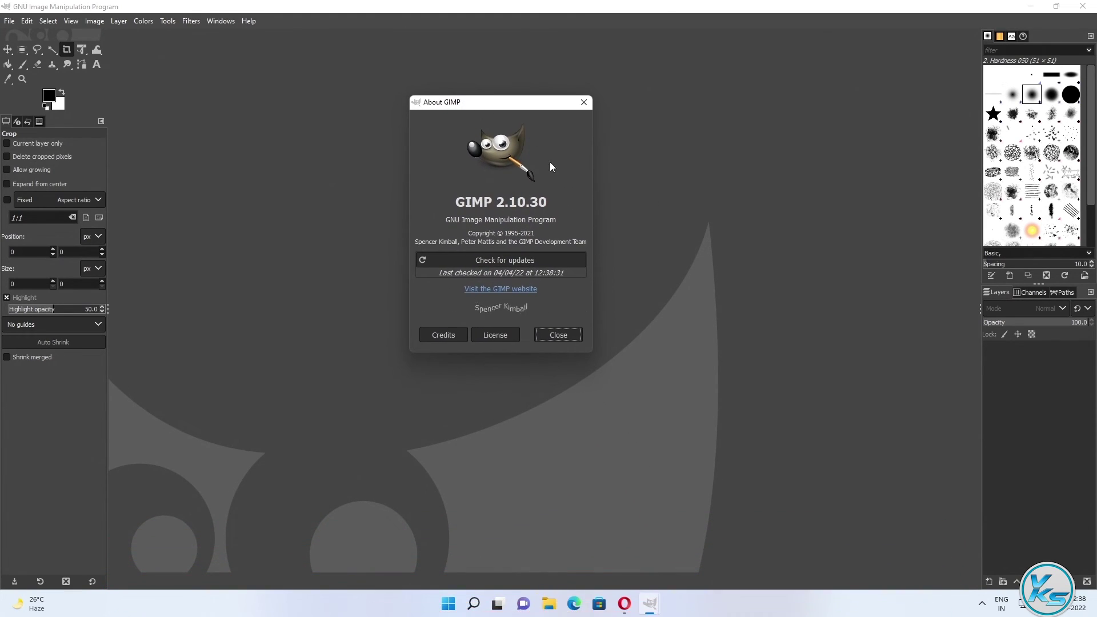